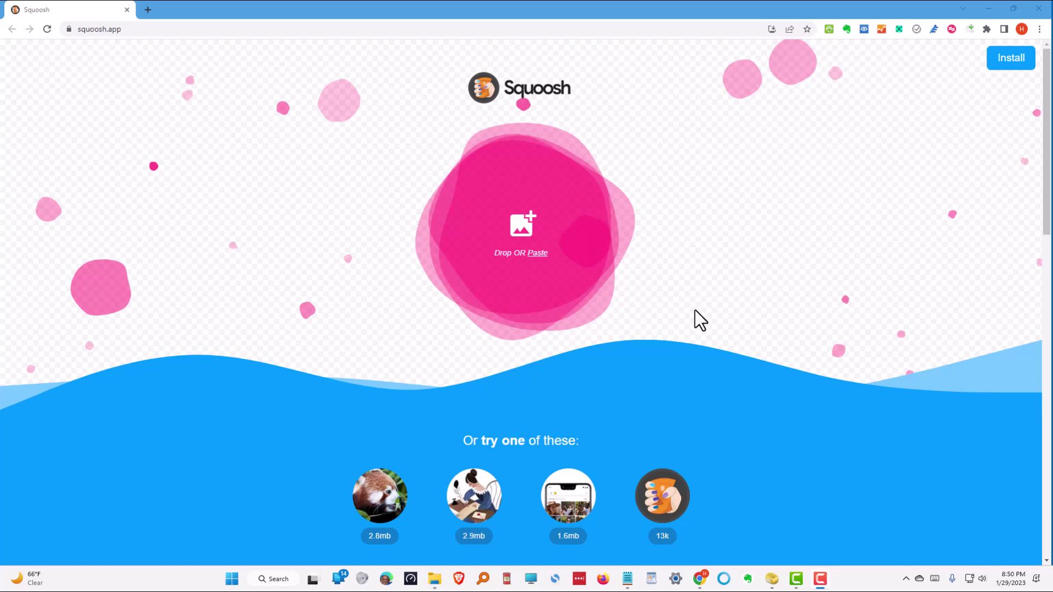
Drop DSCN0985.JPG into Squoosh and slide the divider to compare original with MozJPEG output.
scroll(663, 323, "down", 3)
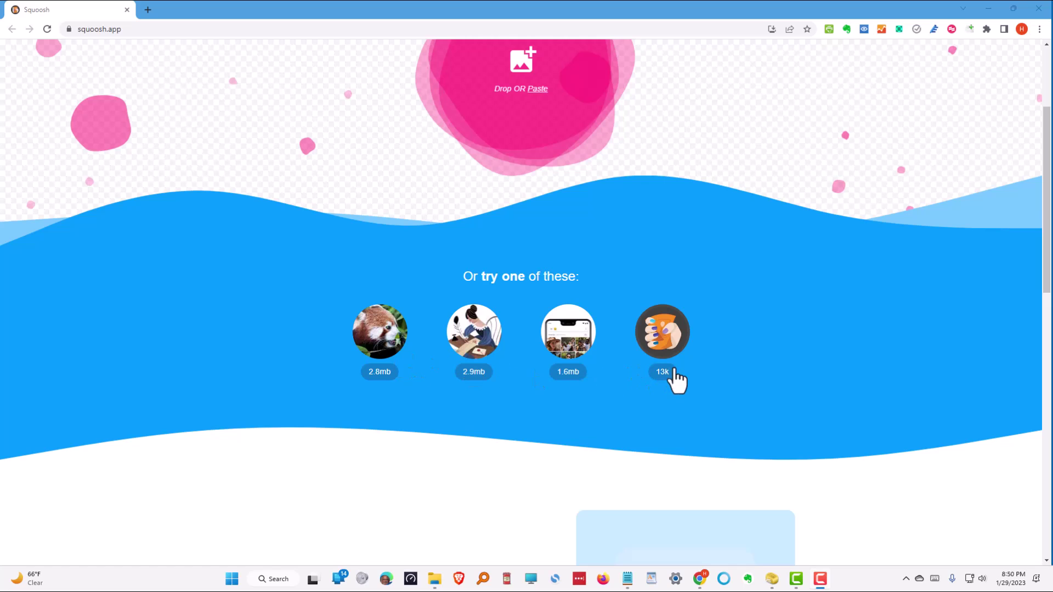
scroll(715, 351, "down", 4)
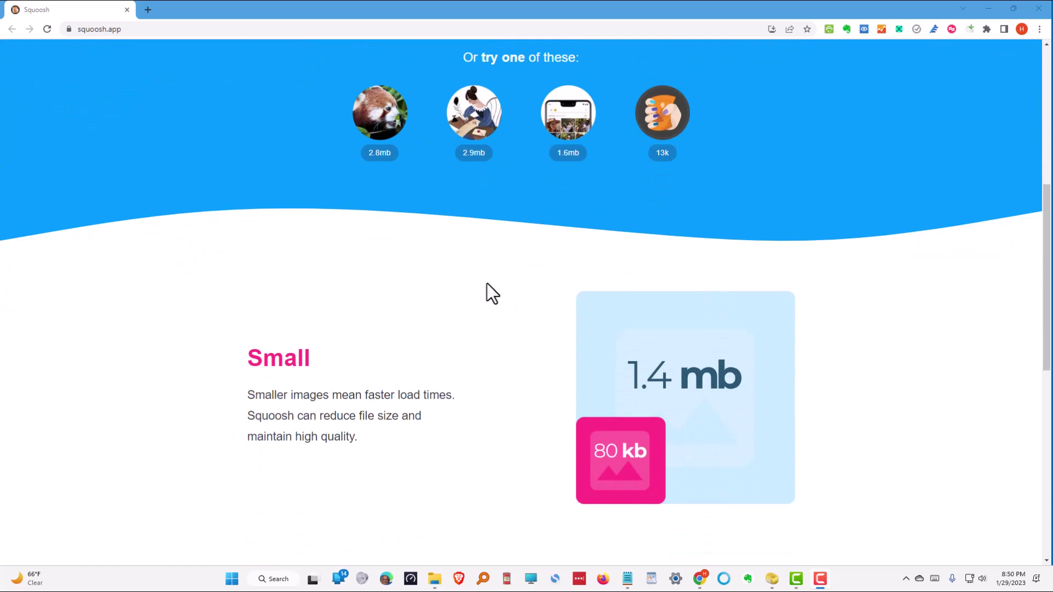
scroll(492, 293, "down", 1)
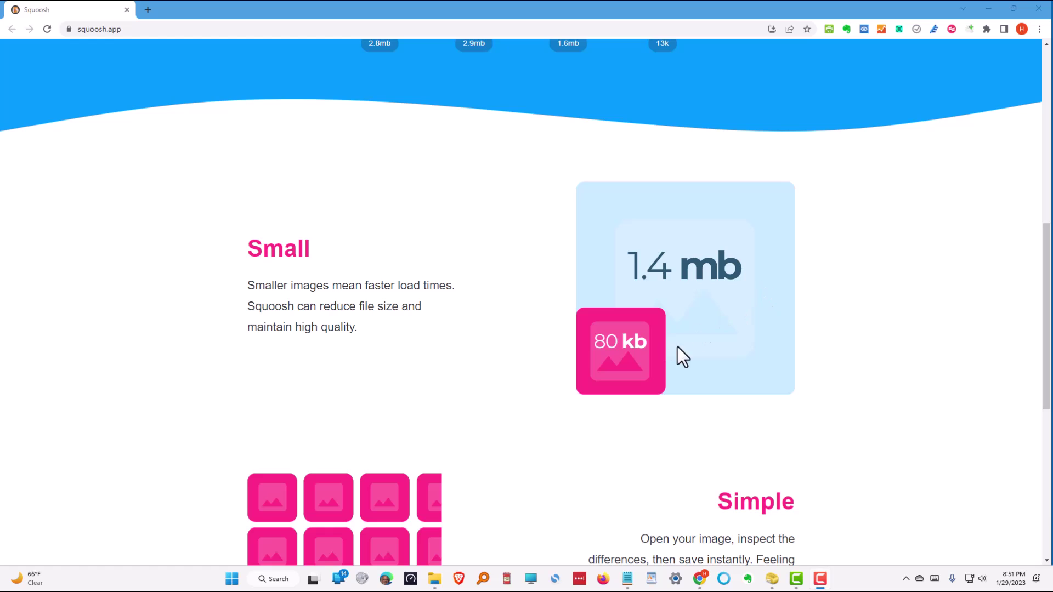
scroll(841, 335, "down", 5)
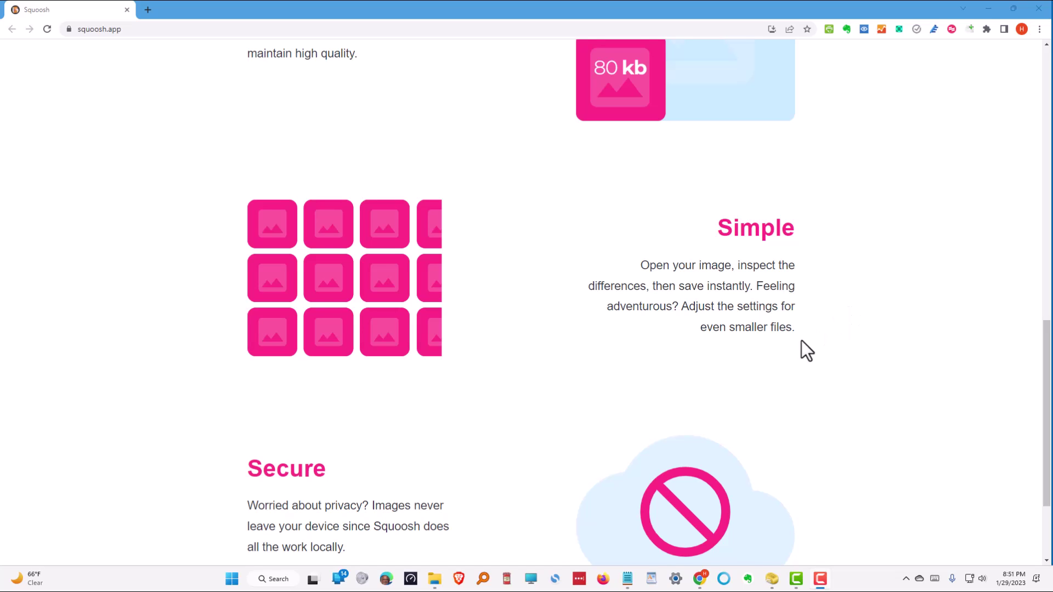
scroll(809, 334, "down", 3)
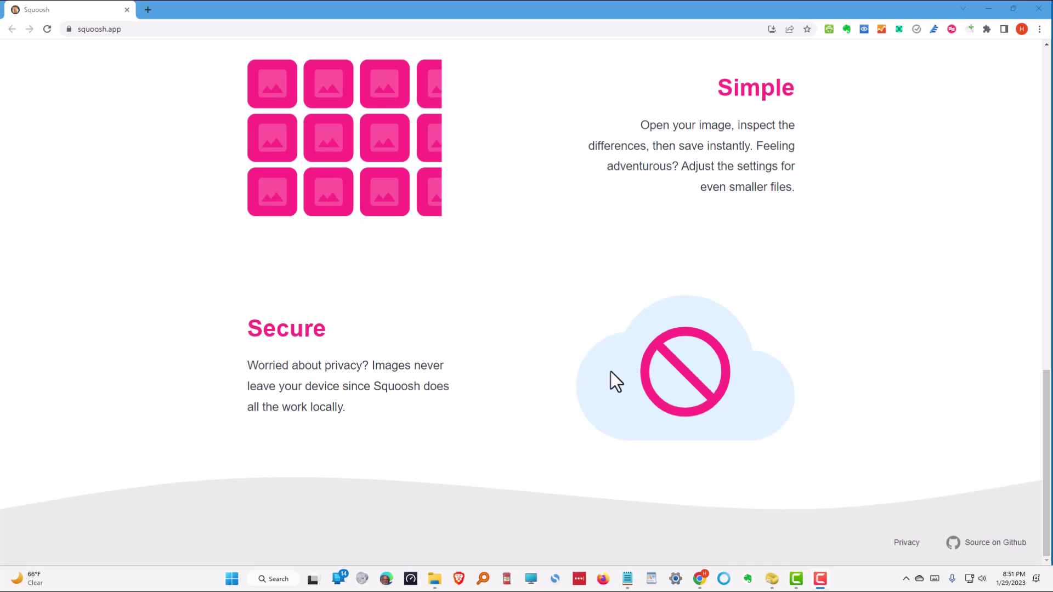
scroll(608, 391, "up", 12)
scroll(612, 401, "up", 2)
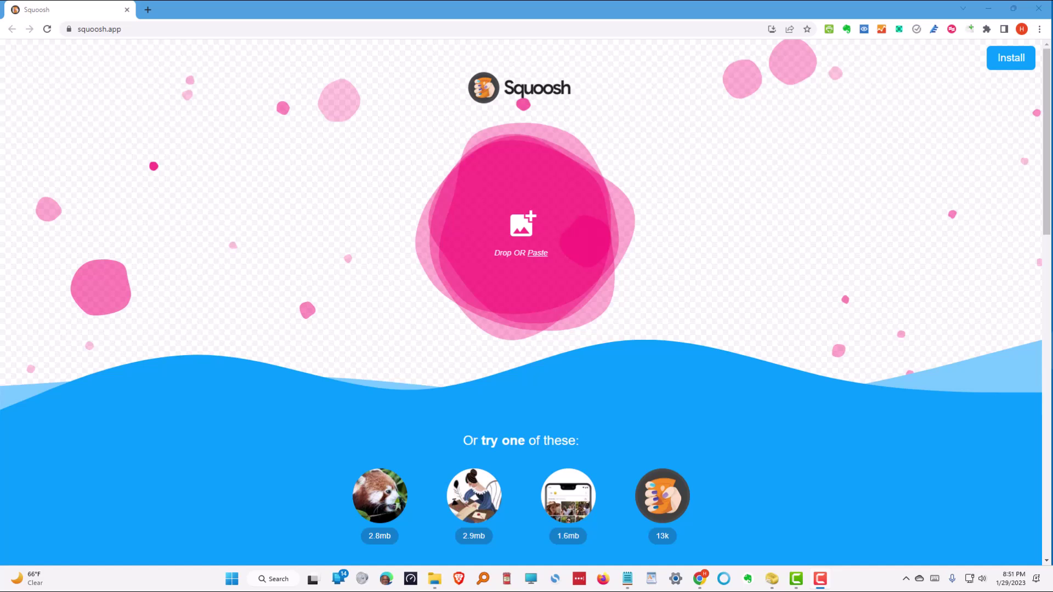
left_click_drag(747, 282, 524, 217)
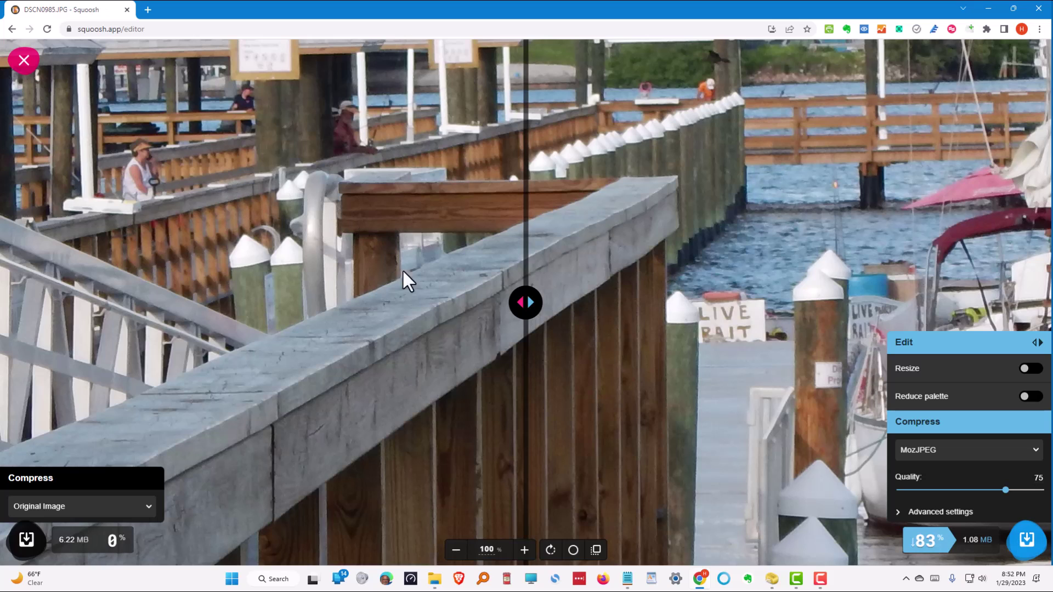
left_click_drag(538, 303, 512, 285)
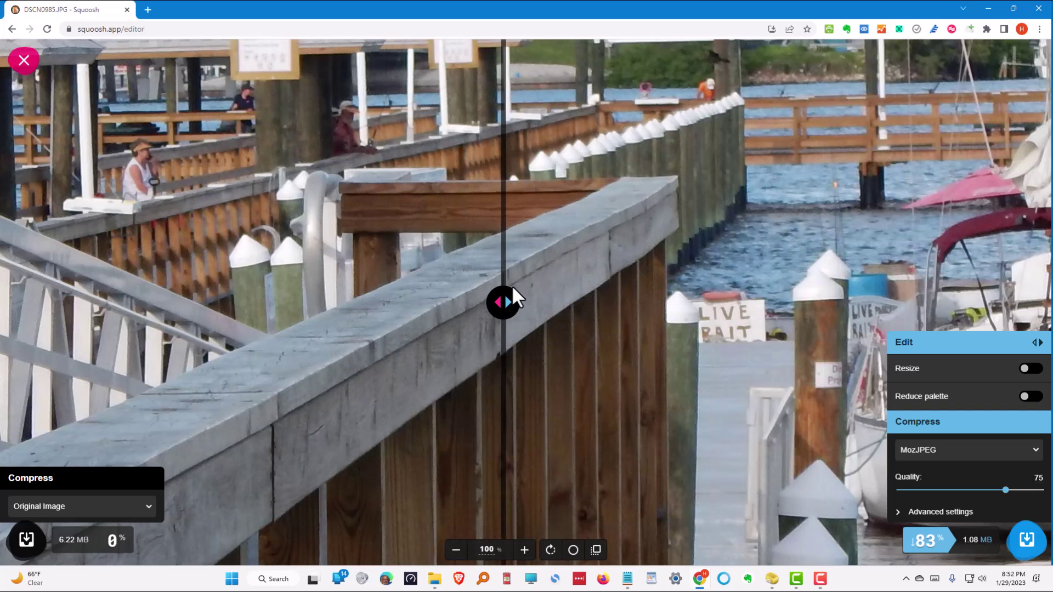
Resize the dock photo to the 25% preset (1152×864) and download the 124 kB result.
left_click(1027, 369)
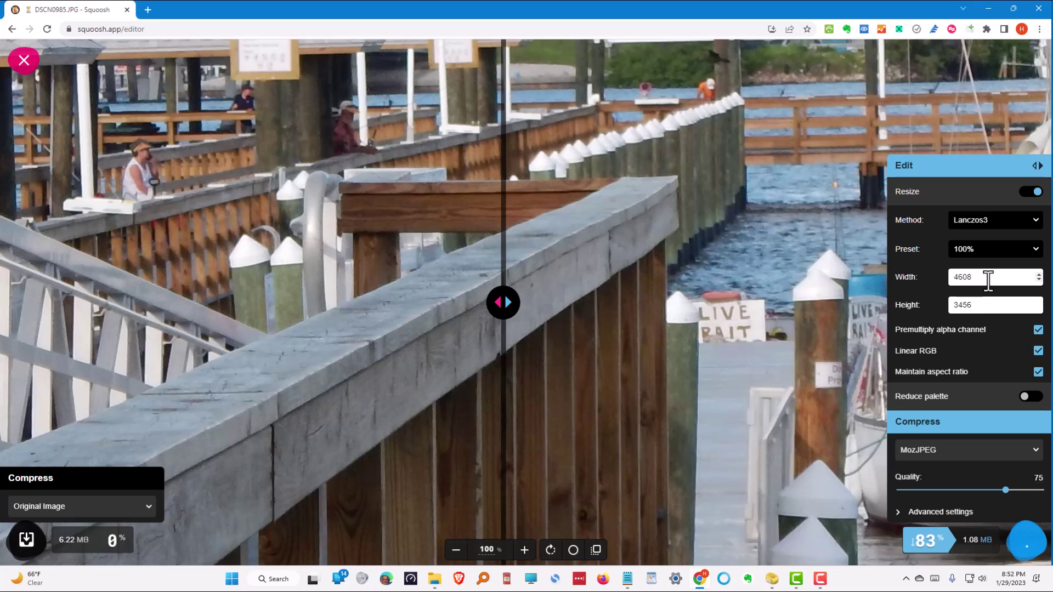
left_click(1034, 246)
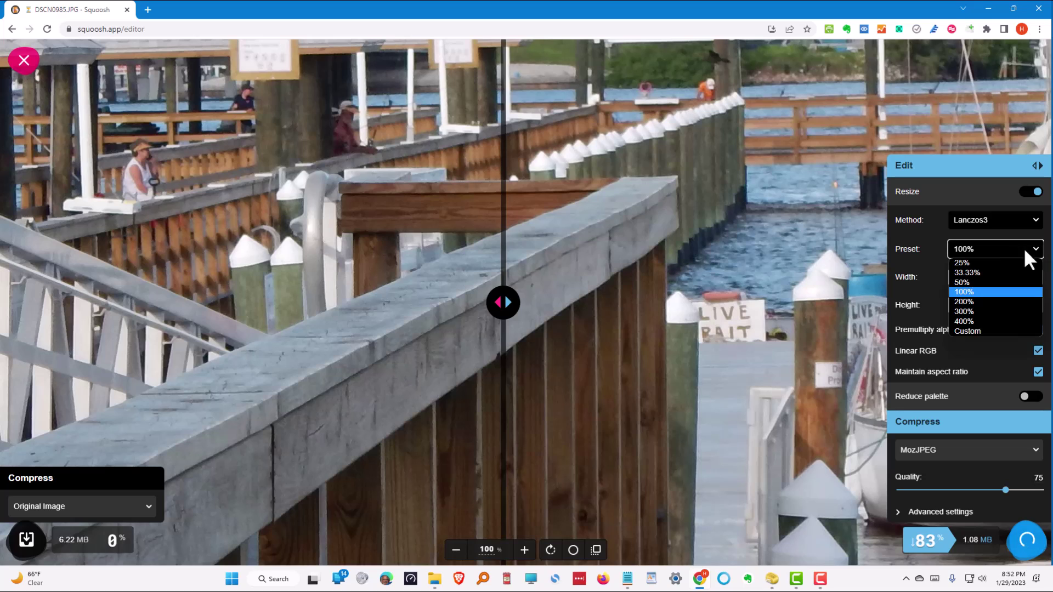
left_click(967, 262)
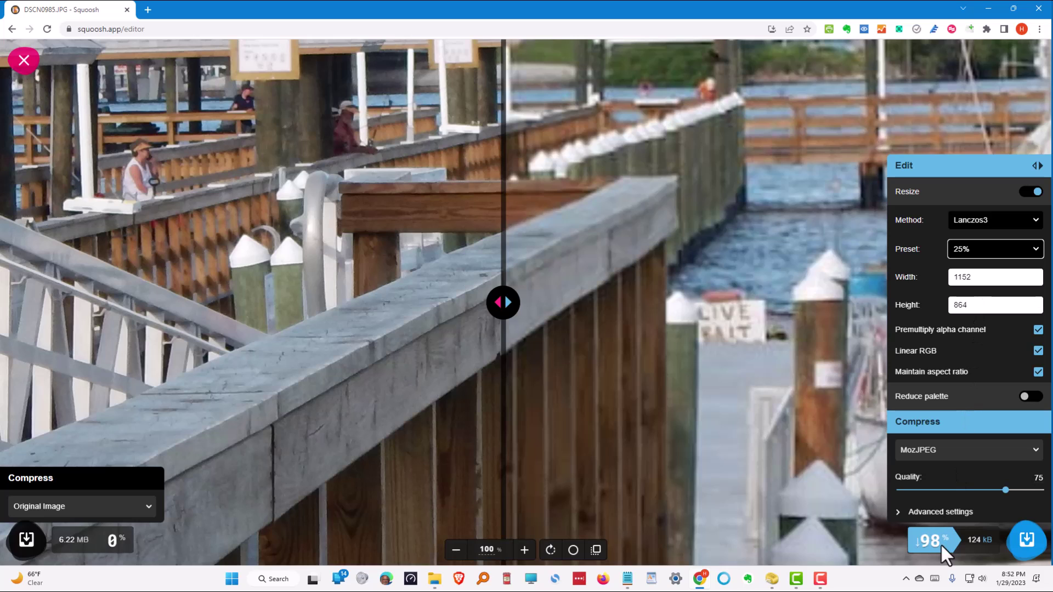
left_click(1028, 546)
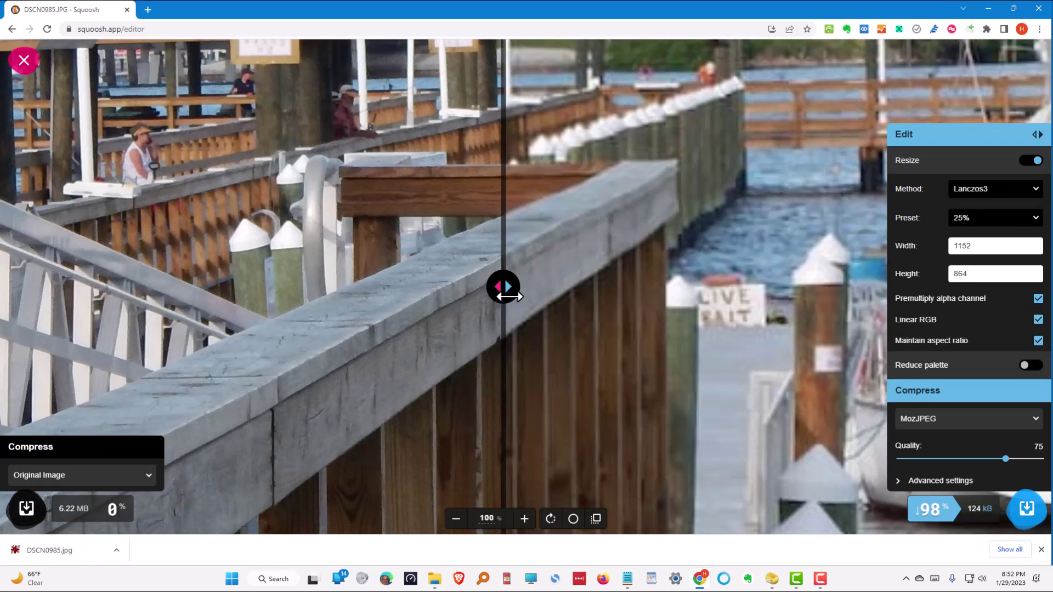
Slide the divider across the image, then open the downloaded DSCN0985.jpg in IrfanView.
left_click_drag(515, 289, 582, 287)
left_click(69, 548)
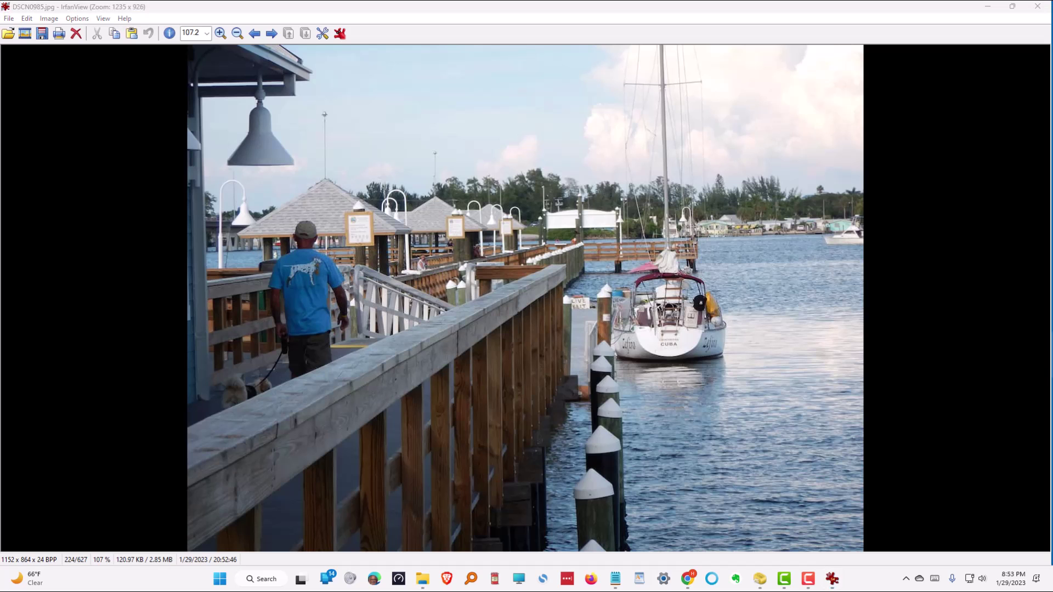
Bring up the original DSCN0985.JPG window, restore it and snap it beside the resized copy.
key("alt+Tab")
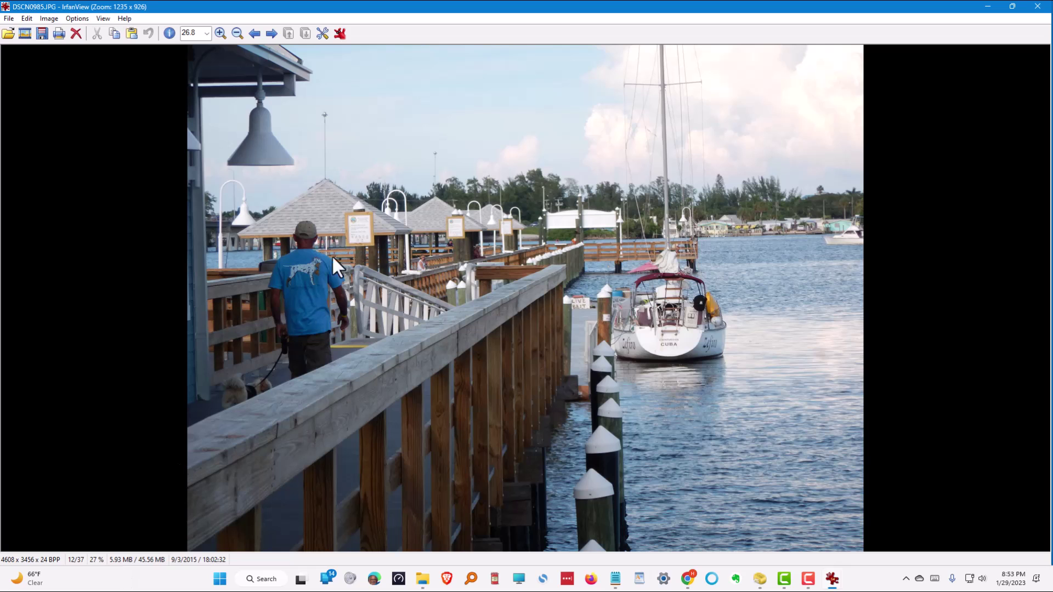
left_click(1012, 5)
key("super+Right")
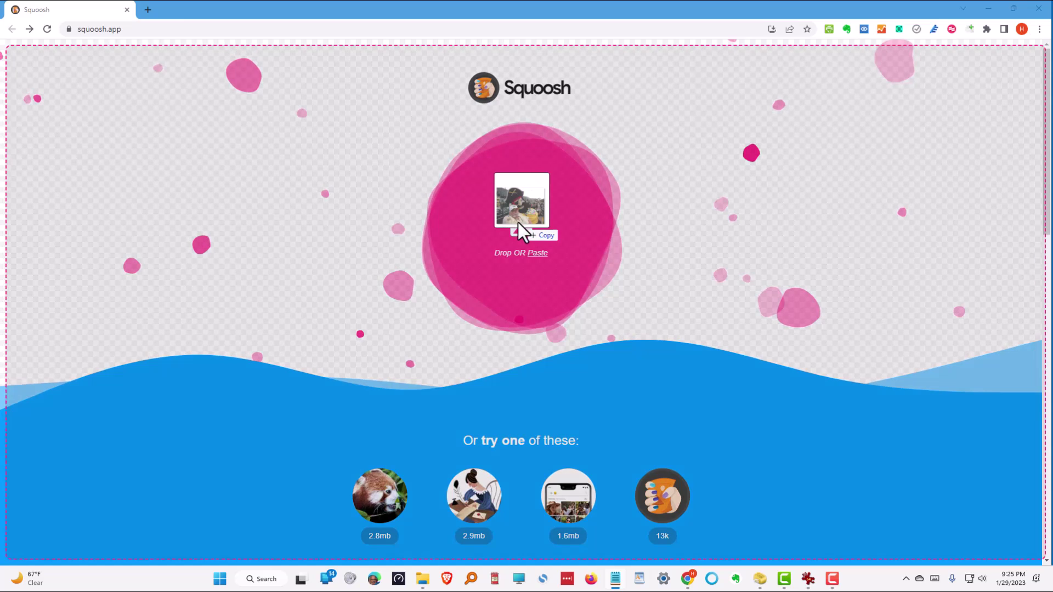
Load DSCN2336.JPG, zoom out until the whole photo fits, then zoom in once to 26%.
left_click_drag(518, 223, 517, 226)
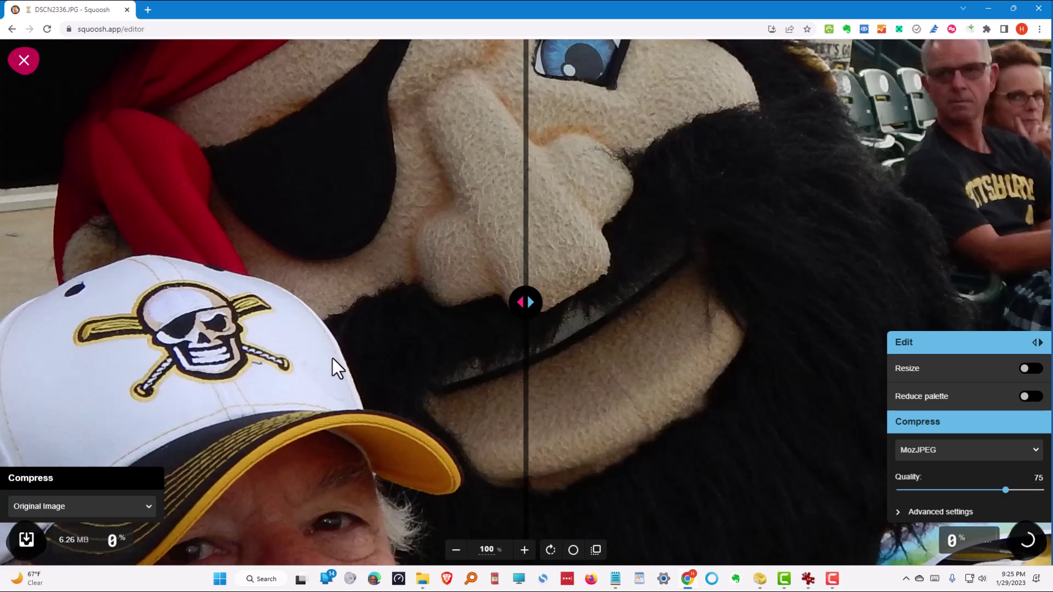
left_click(456, 550)
left_click(455, 550)
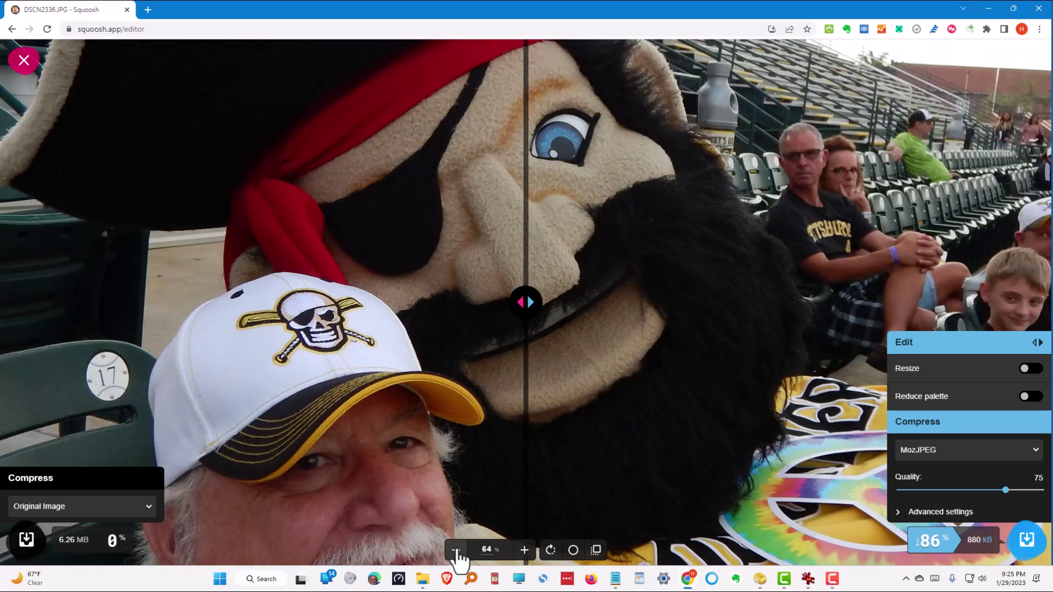
left_click(456, 550)
left_click(456, 550)
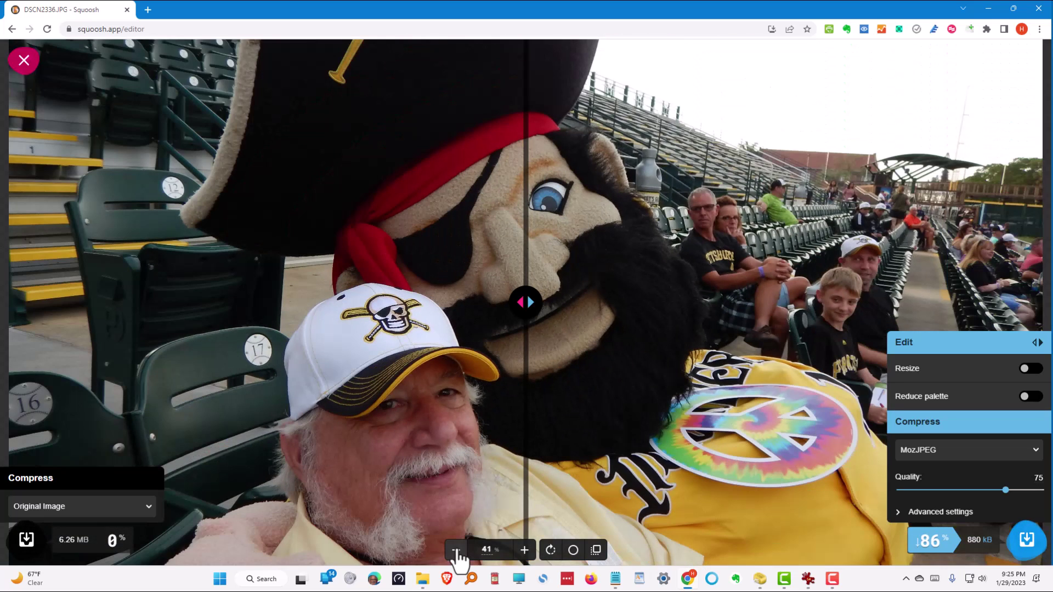
left_click(456, 550)
left_click(456, 550)
left_click(455, 550)
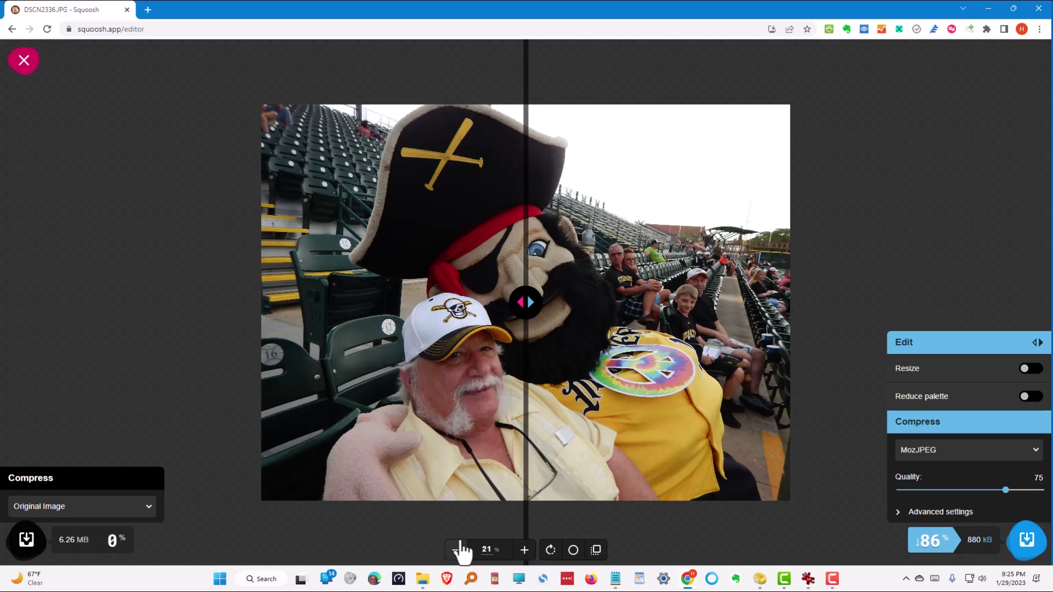
left_click(529, 548)
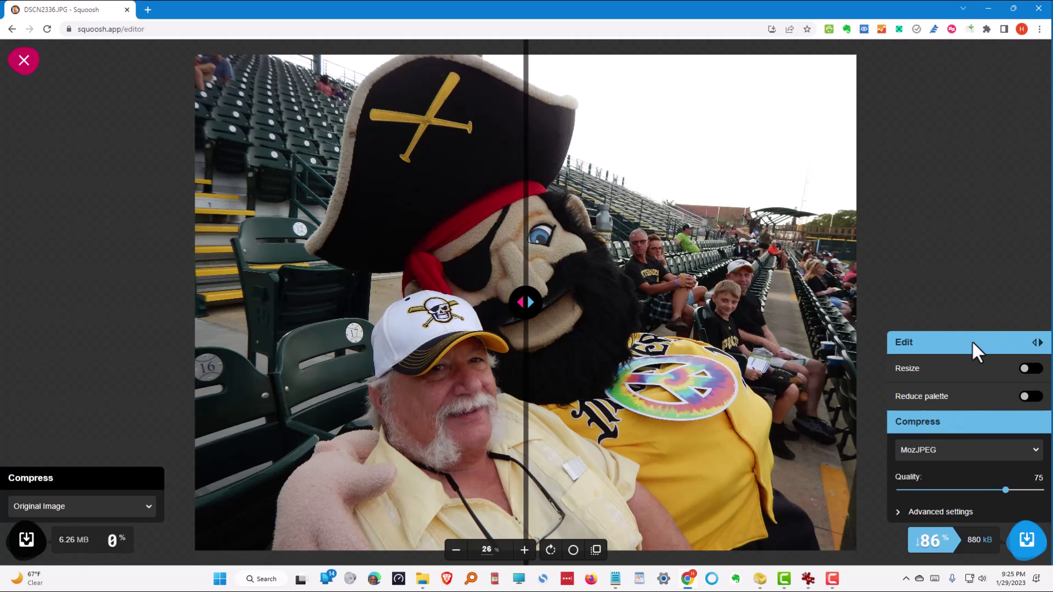
Enable resizing for DSCN2336.JPG and pick the 25% preset, giving 1152×864 at 111 kB.
left_click(1028, 370)
left_click(1035, 246)
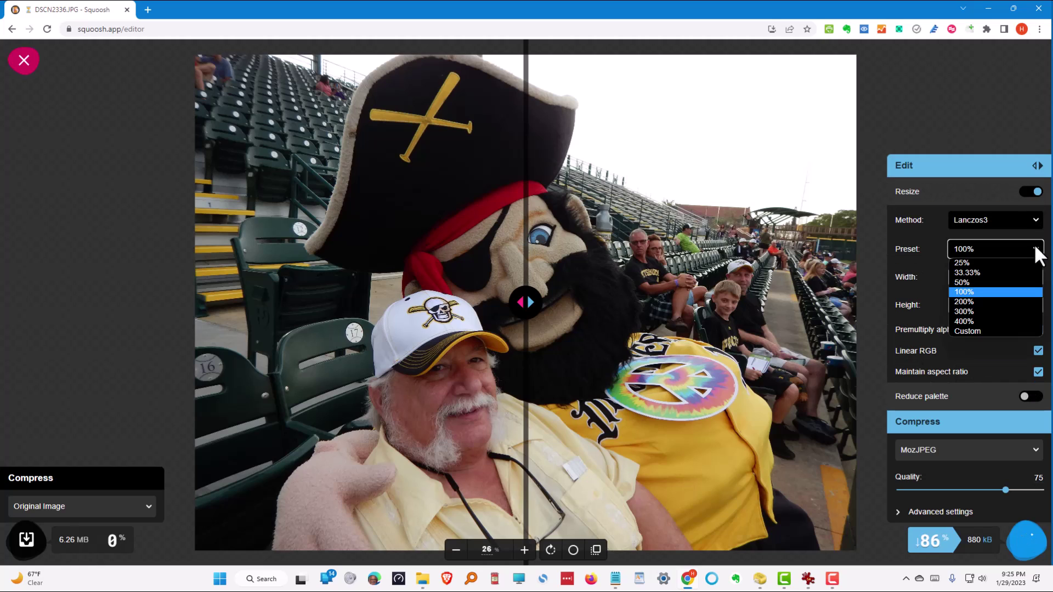
left_click(966, 262)
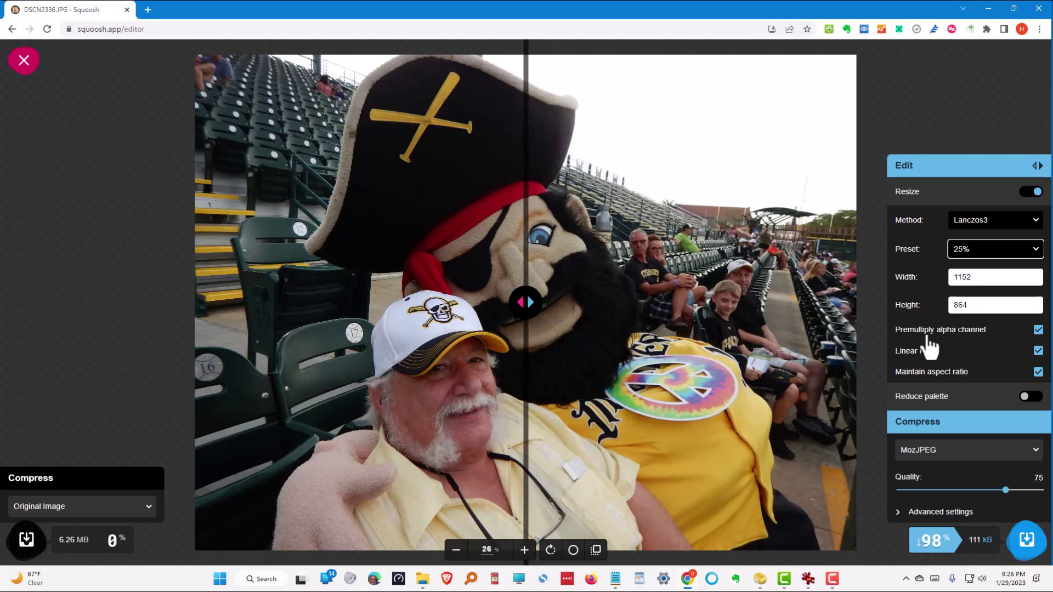
left_click(907, 420)
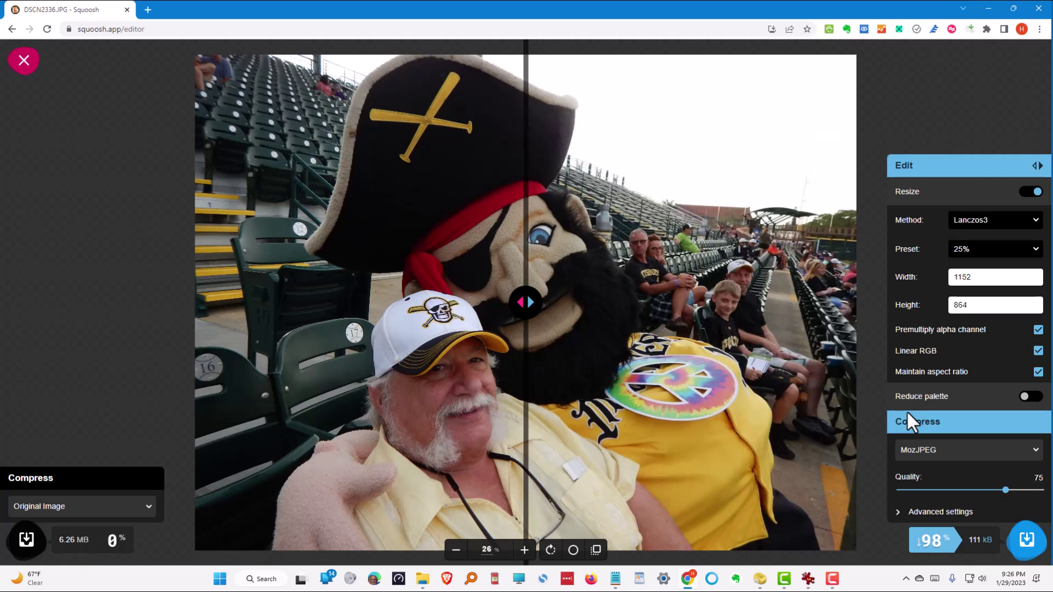
Download the 1152×864 mascot photo, compare with the divider, and open DSCN2336.jpg in IrfanView.
left_click(1026, 543)
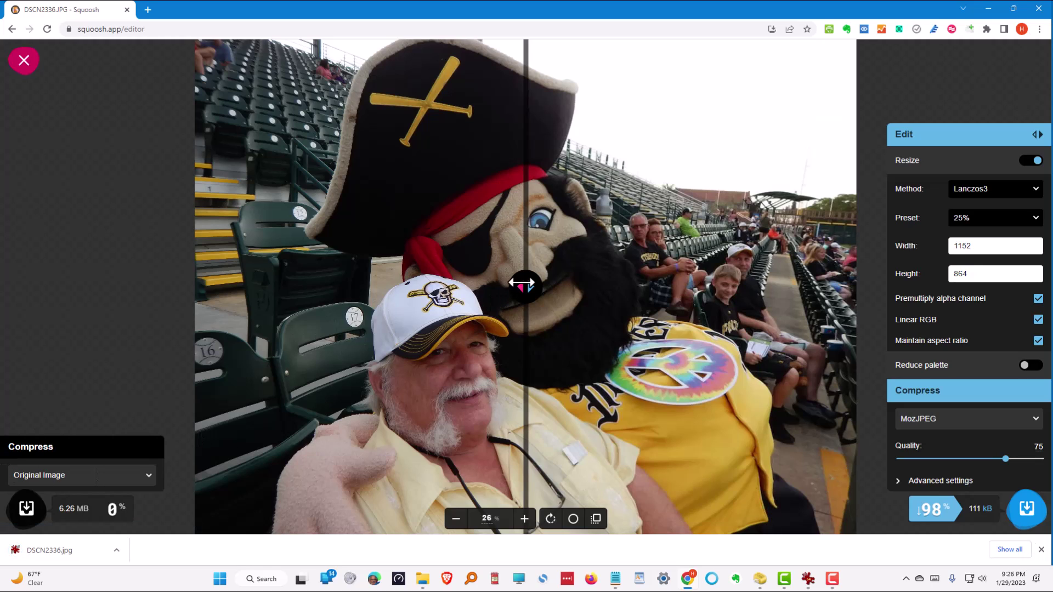
left_click_drag(522, 284, 515, 229)
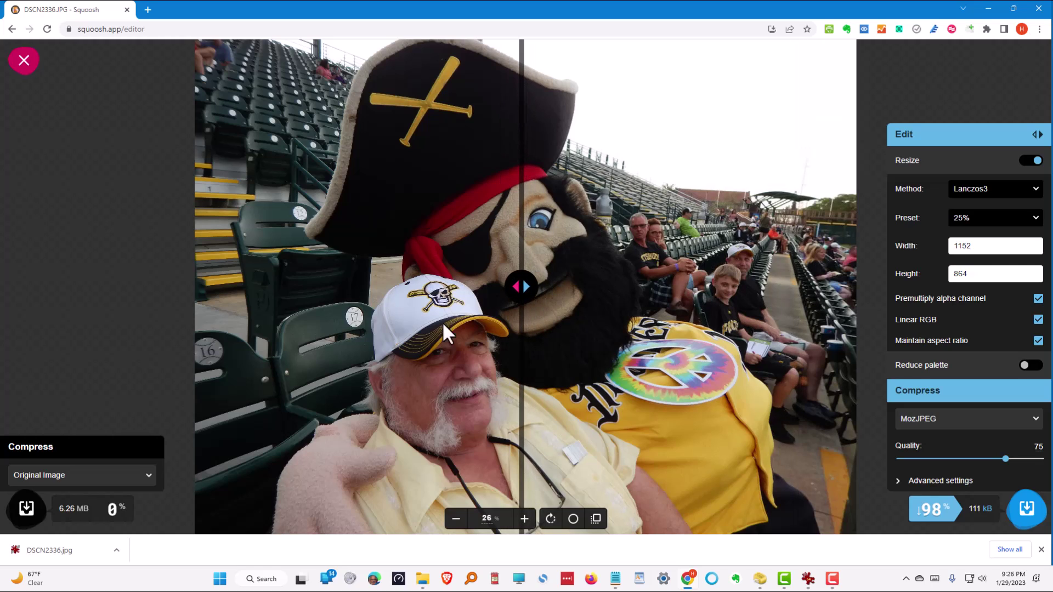
left_click(57, 550)
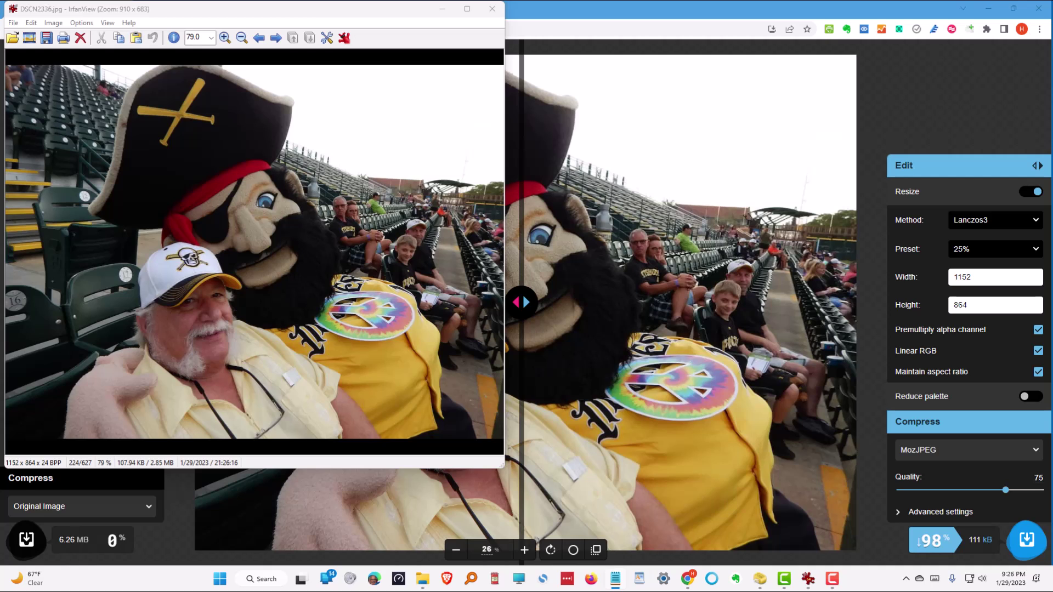
Leave IrfanView and return to the Squoosh editor showing DSCN2336.JPG.
key("alt+Tab")
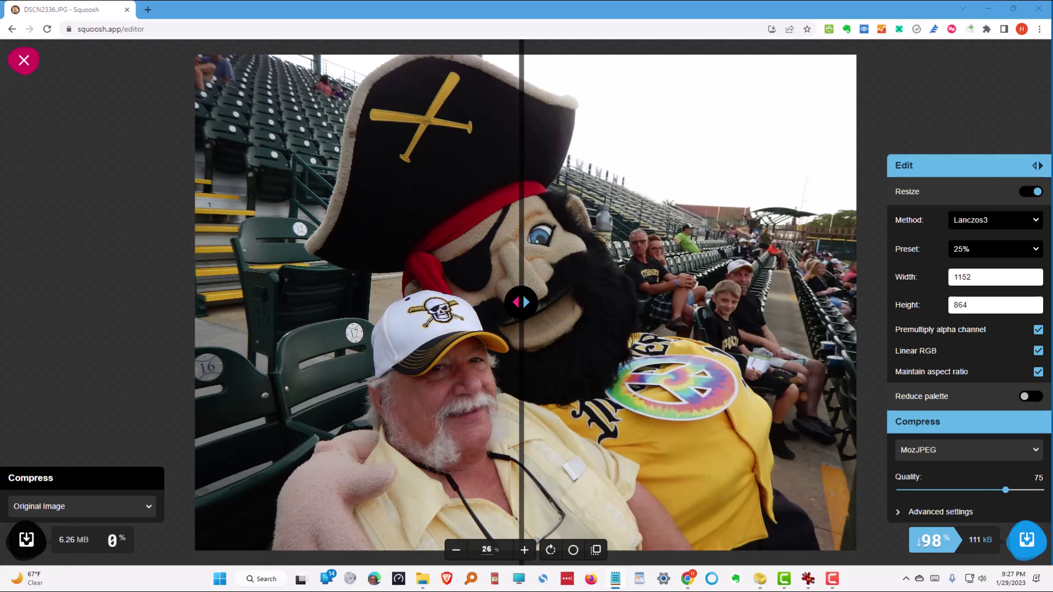
left_click_drag(522, 300, 430, 262)
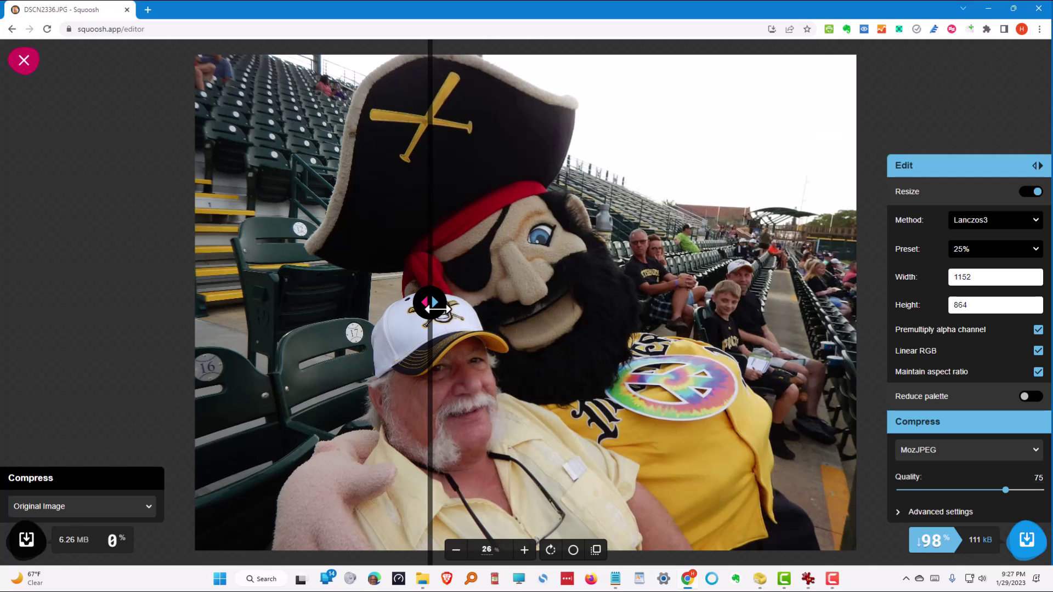
left_click_drag(436, 311, 508, 302)
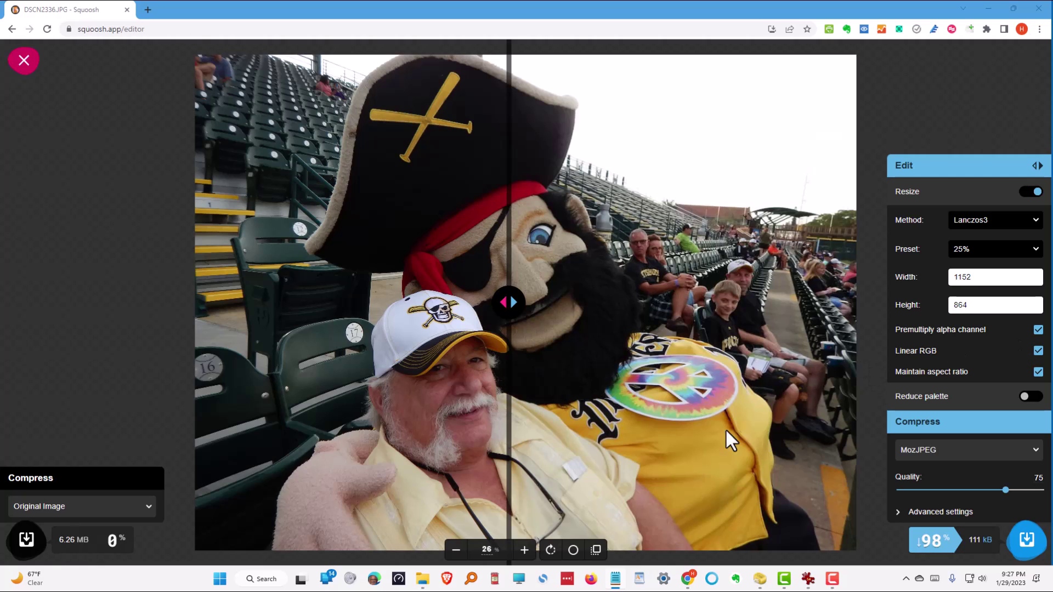
Switch the resize preset to 50% (2304×1728, 317 kB), compare it, then return home.
left_click(1035, 249)
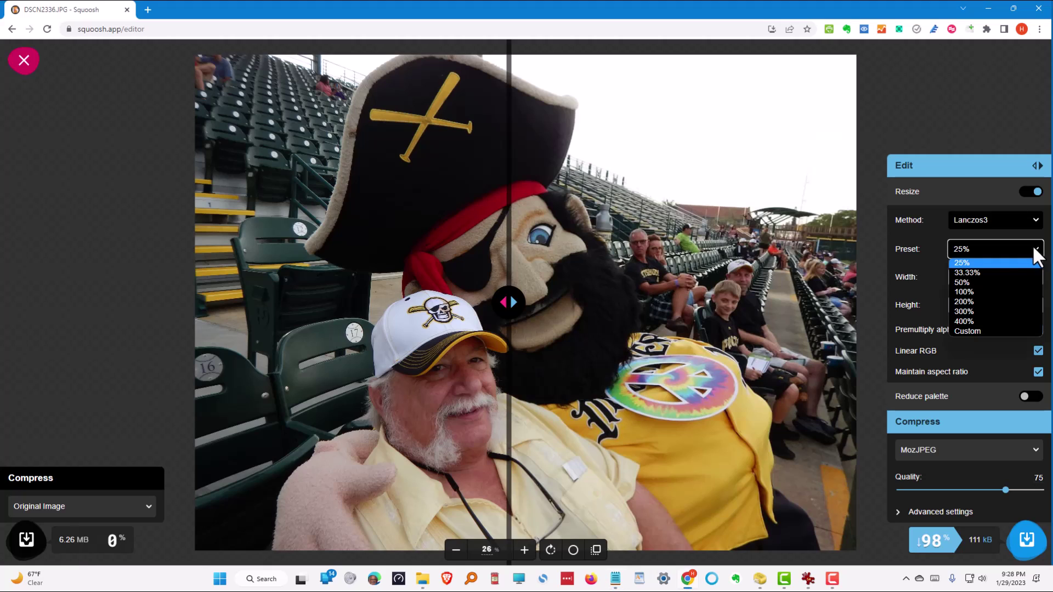
left_click(959, 278)
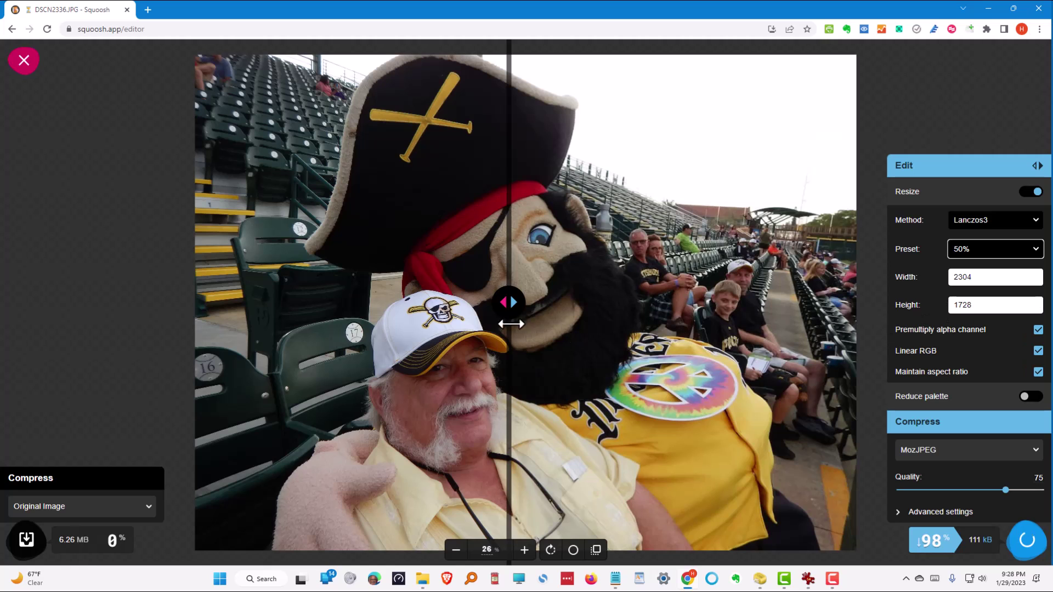
left_click_drag(511, 323, 620, 285)
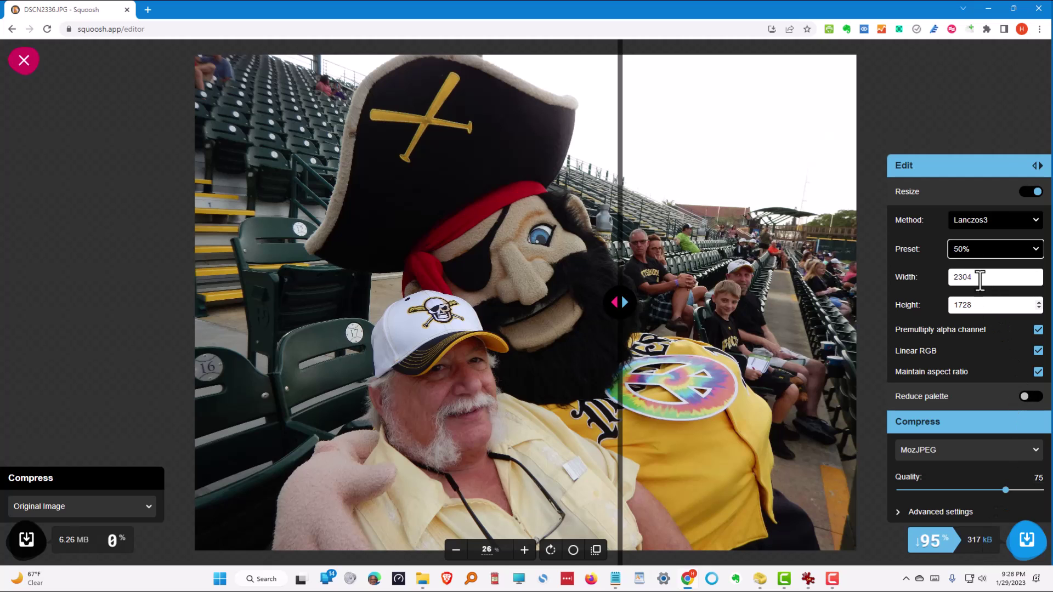
key("alt+Left")
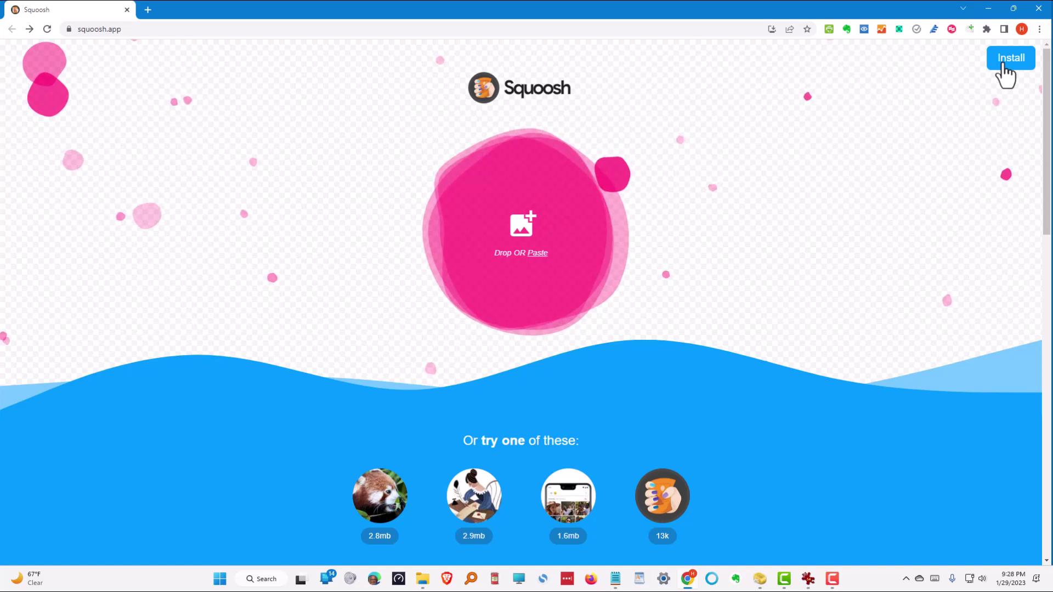
left_click(1002, 64)
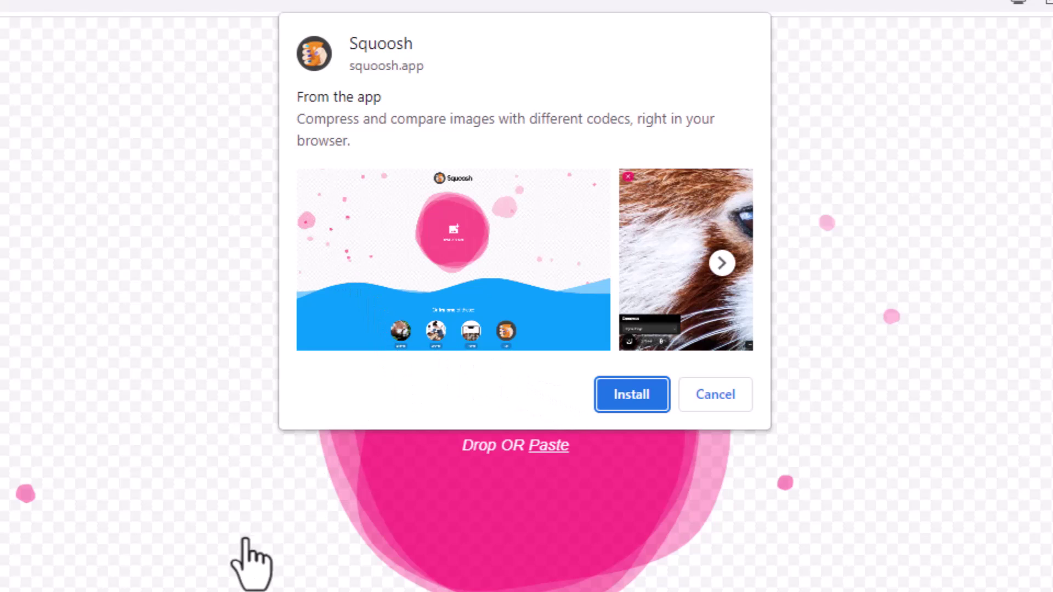
left_click(718, 396)
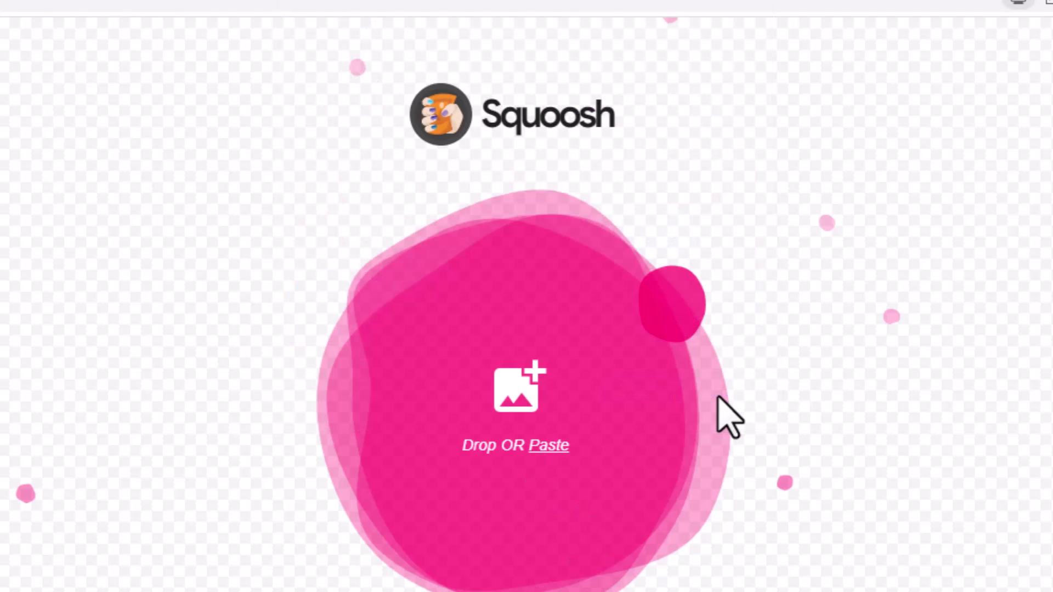